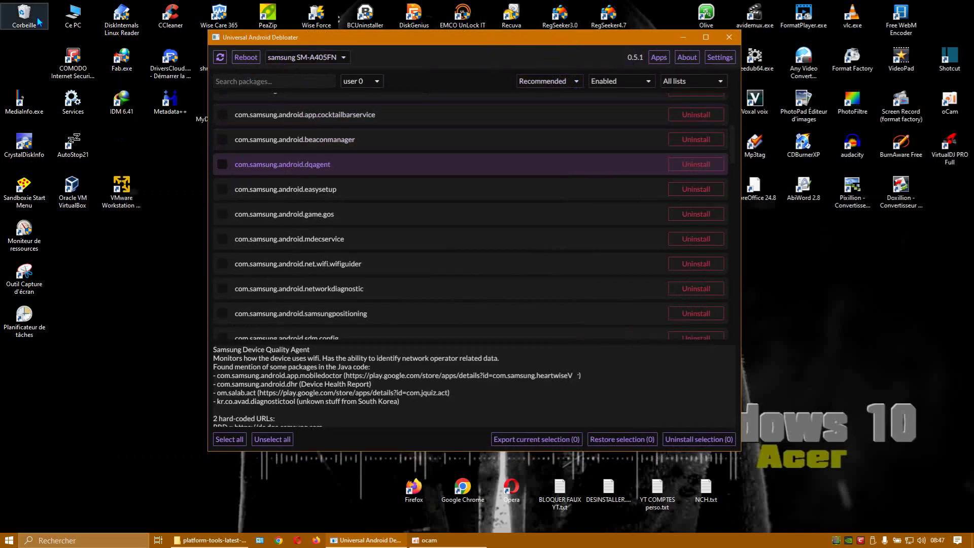
# - Empty the desktop Recycle Bin and confirm the deletion
pyautogui.rightClick(22, 17)
pyautogui.click(61, 42)
pyautogui.click(520, 280)
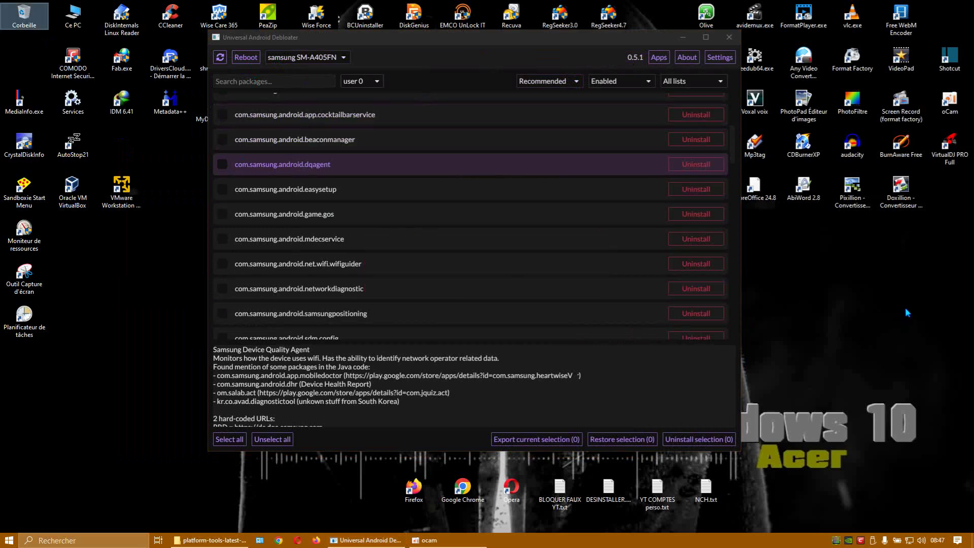
# - Reposition the Universal Android Debloater window on the desktop and enlarge it to show more packages
pyautogui.moveTo(576, 42); pyautogui.dragTo(623, 24)
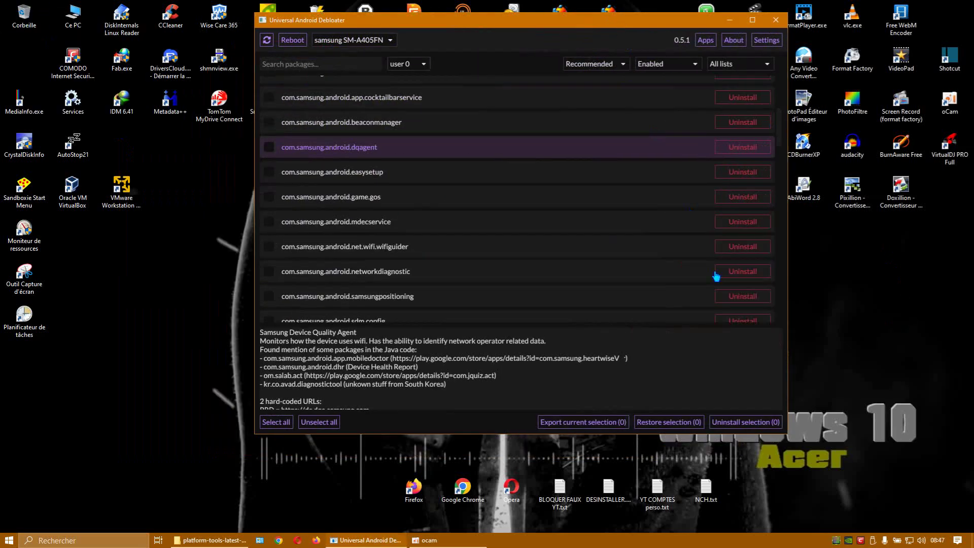
pyautogui.moveTo(785, 434); pyautogui.dragTo(840, 502)
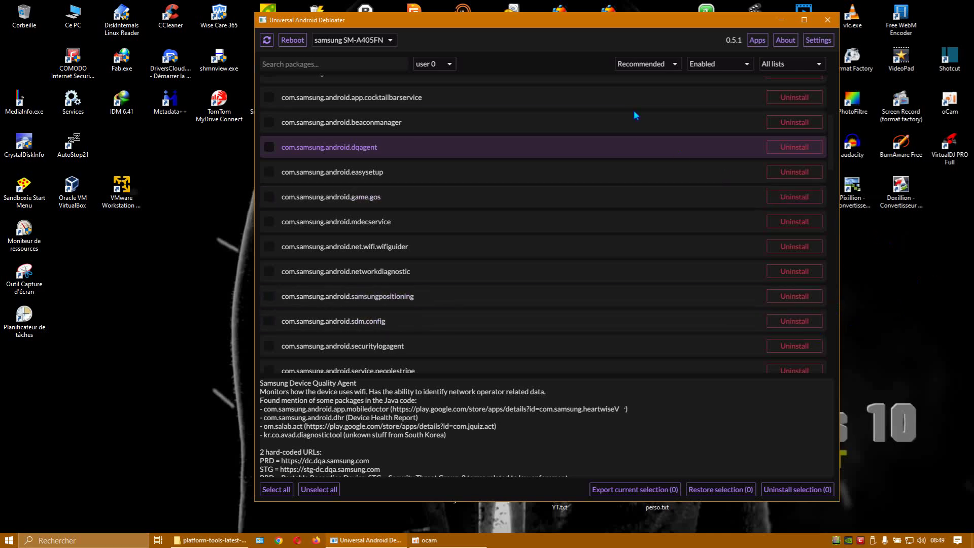
pyautogui.moveTo(590, 22); pyautogui.dragTo(568, 17)
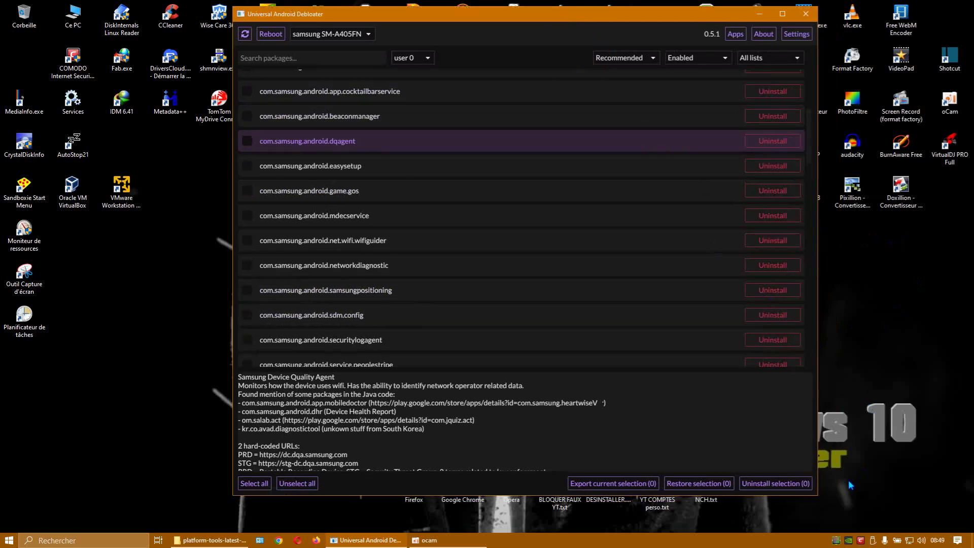
pyautogui.moveTo(815, 498); pyautogui.dragTo(854, 526)
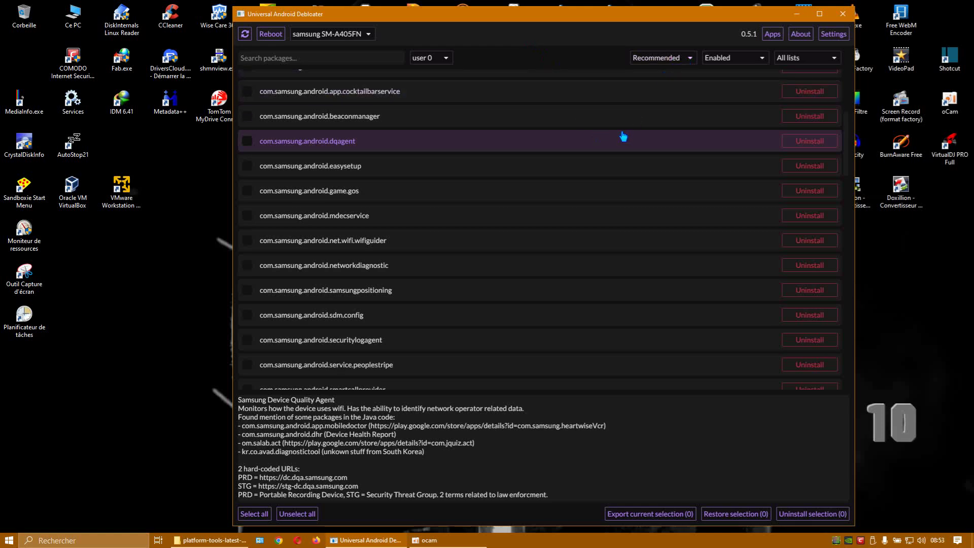
# - Look through the full list of enabled, recommended packages on the connected phone
pyautogui.scroll(5, 623, 136)
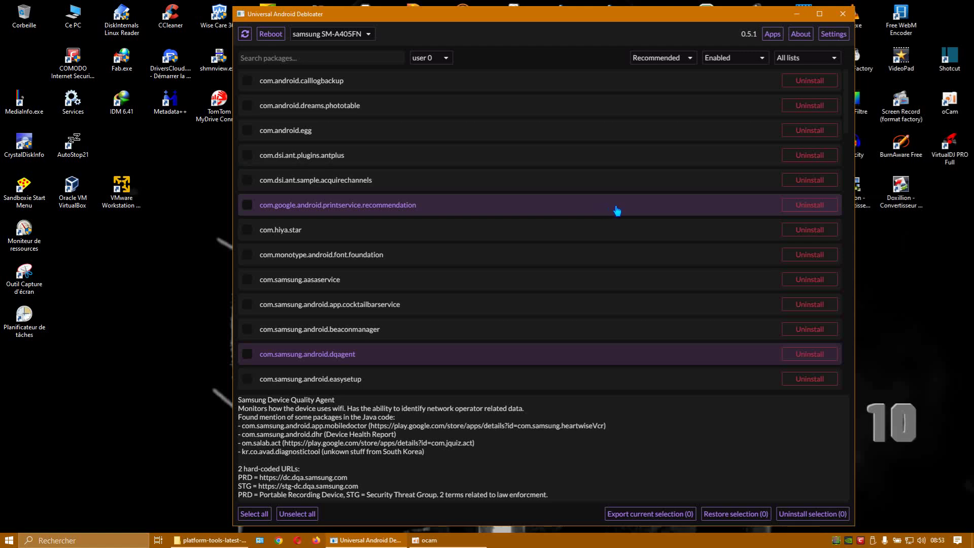
pyautogui.scroll(-15, 619, 211)
pyautogui.scroll(-4, 649, 227)
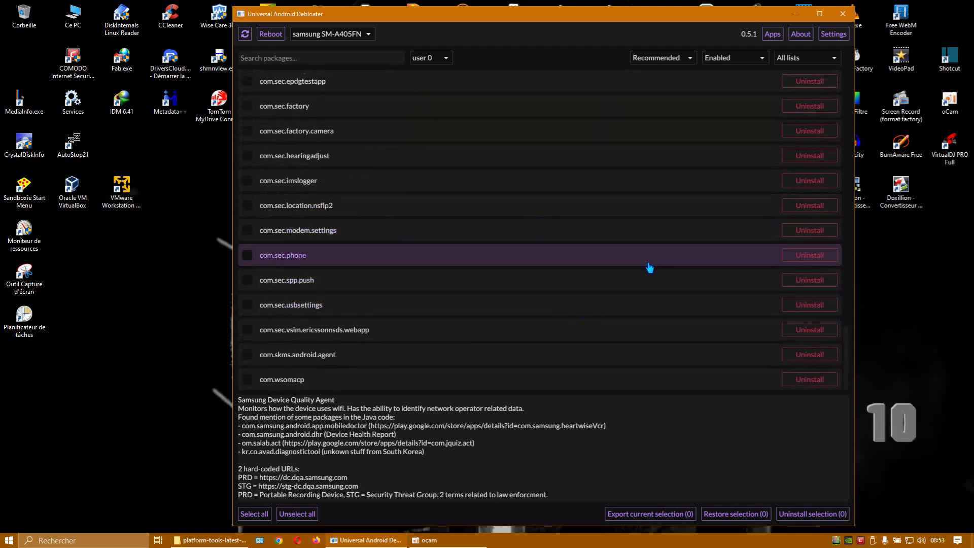
pyautogui.scroll(12, 649, 267)
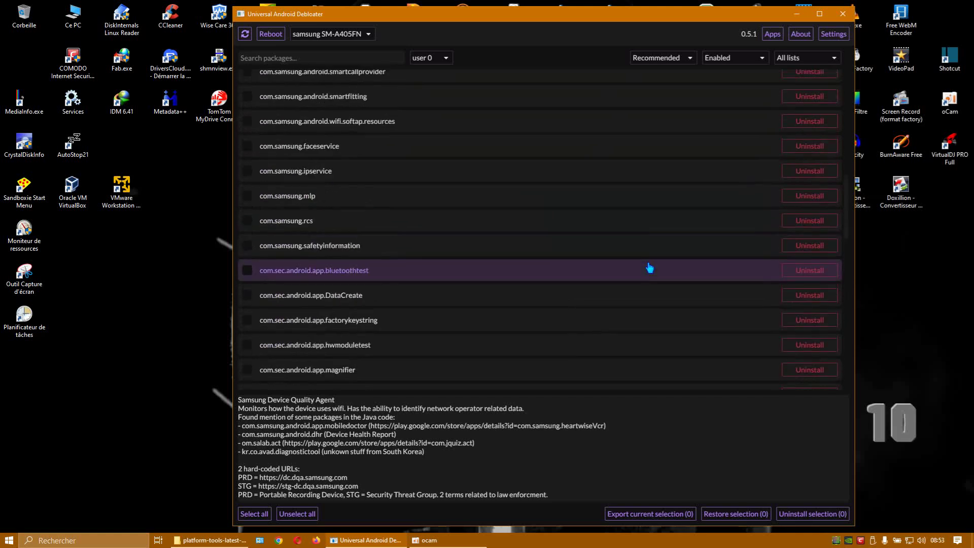
pyautogui.scroll(-10, 649, 267)
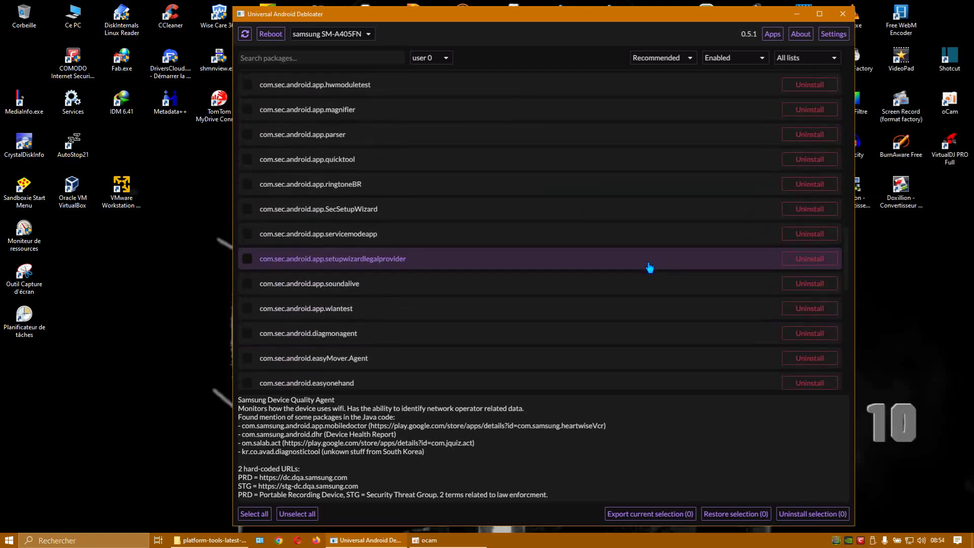
pyautogui.scroll(-2, 650, 267)
pyautogui.scroll(10, 649, 267)
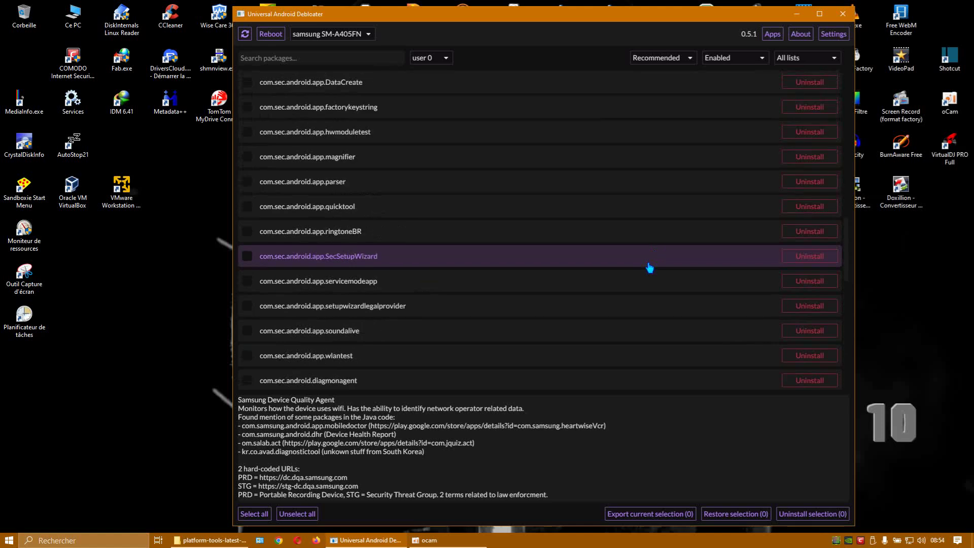
pyautogui.scroll(9, 649, 267)
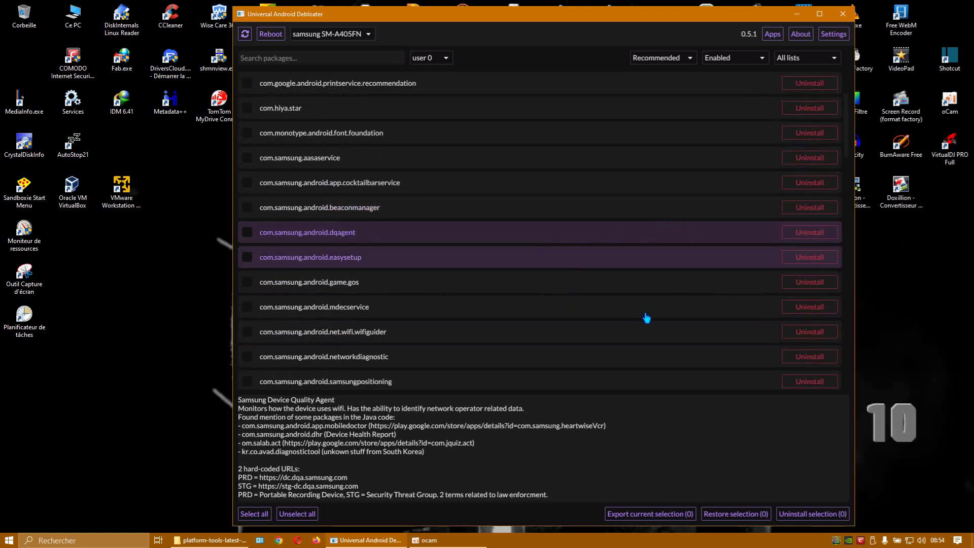
# - Read the description of the com.samsung.android.net.wifi.wifiguider package and review the packages listed above it
pyautogui.click(351, 338)
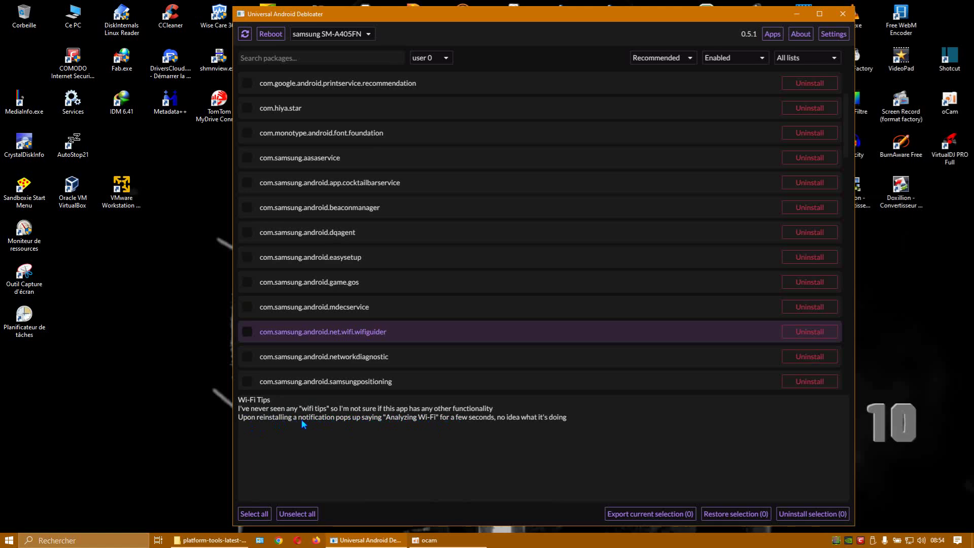
pyautogui.scroll(5, 441, 332)
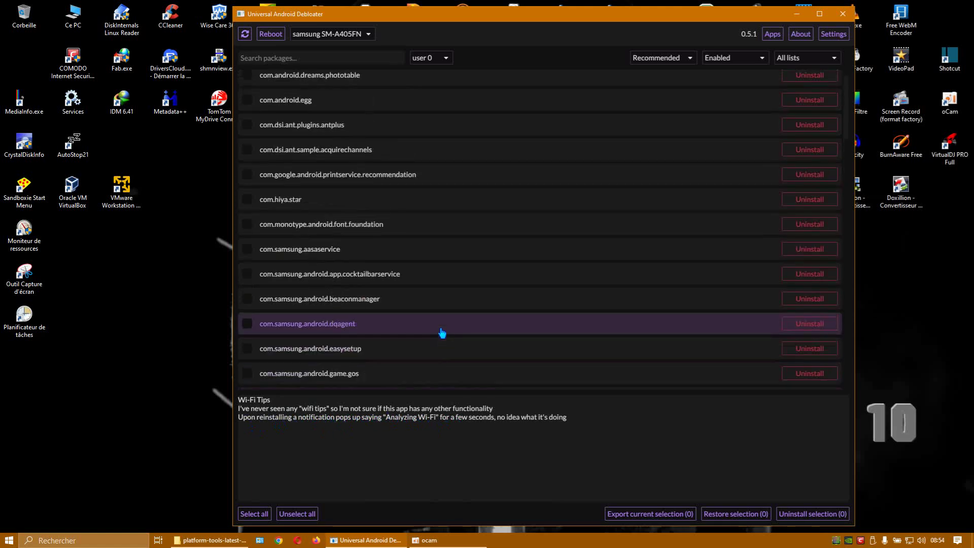
pyautogui.scroll(-5, 442, 332)
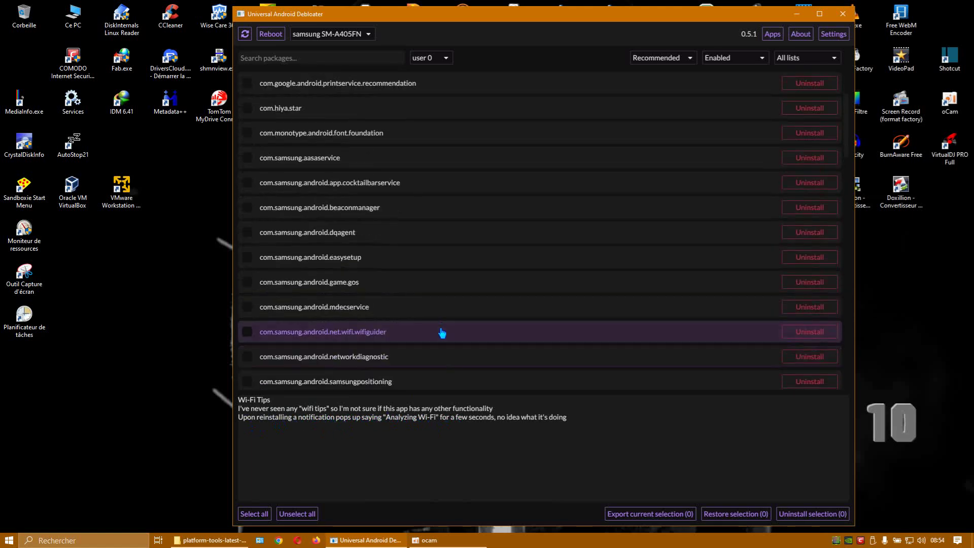
pyautogui.scroll(5, 431, 258)
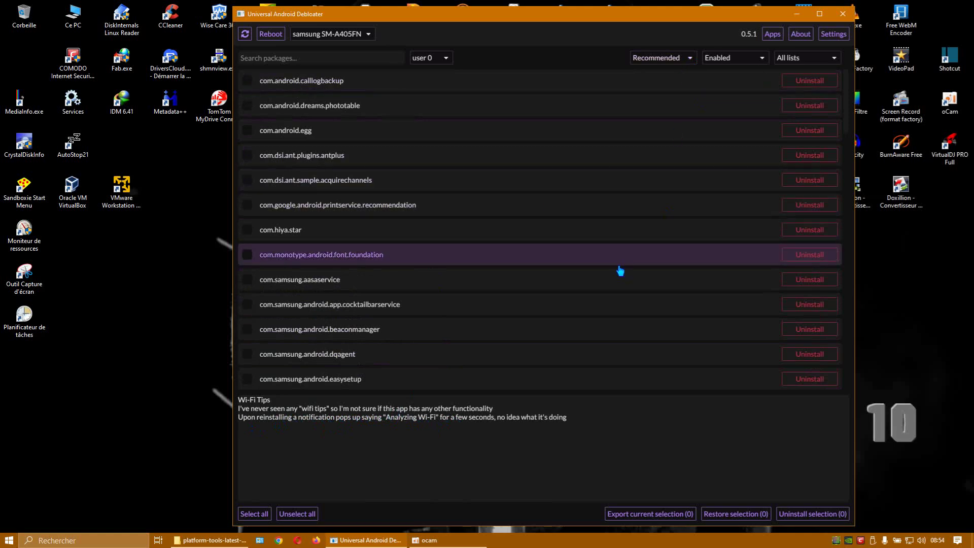
# - Select all the listed packages and clear the whole selection again
pyautogui.click(254, 513)
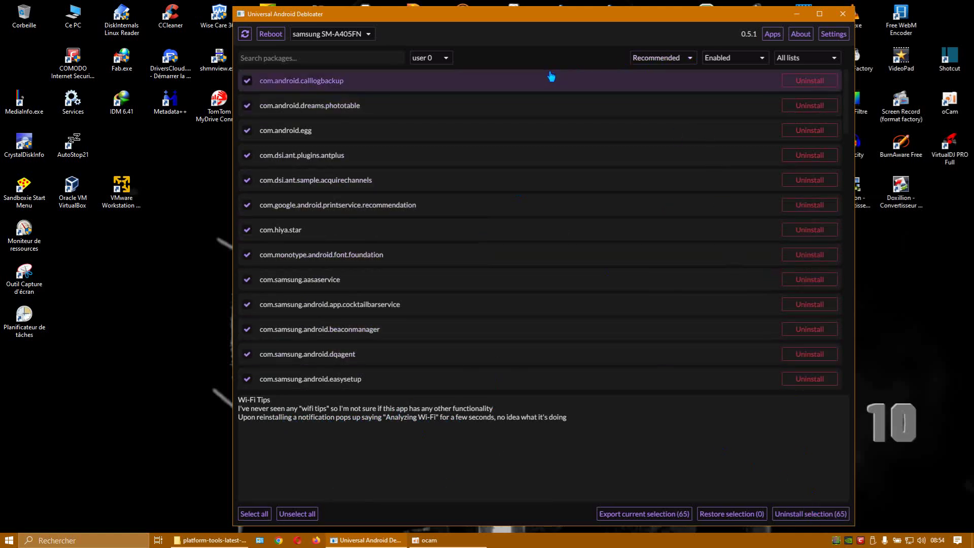
pyautogui.click(301, 514)
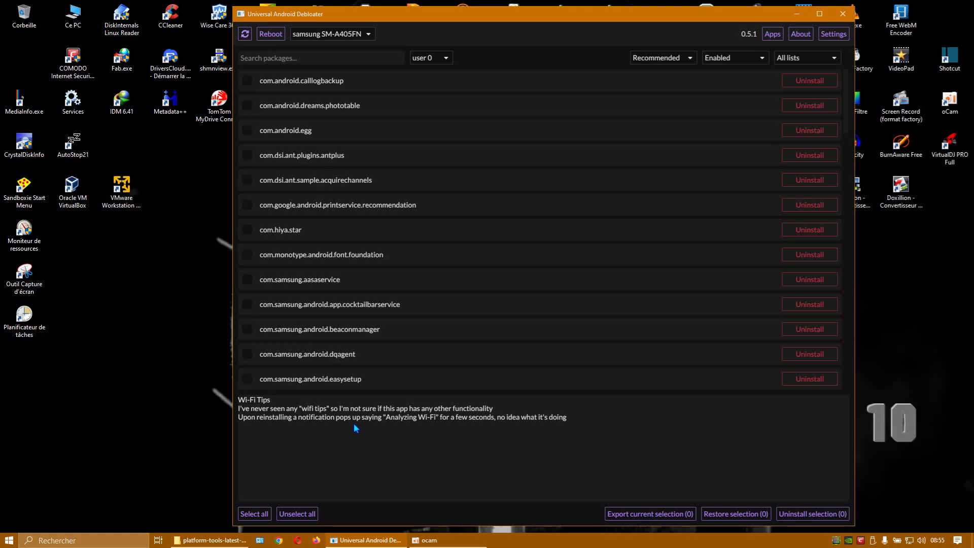
# - Examine the package list with the state filter on All packages, and return the filter to Enabled
pyautogui.moveTo(594, 22); pyautogui.dragTo(545, 18)
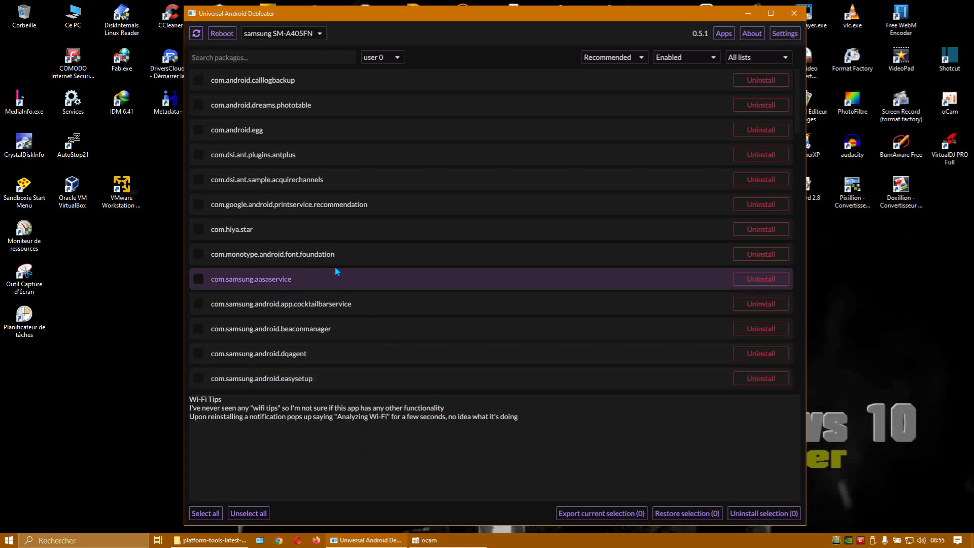
pyautogui.moveTo(545, 18); pyautogui.dragTo(549, 24)
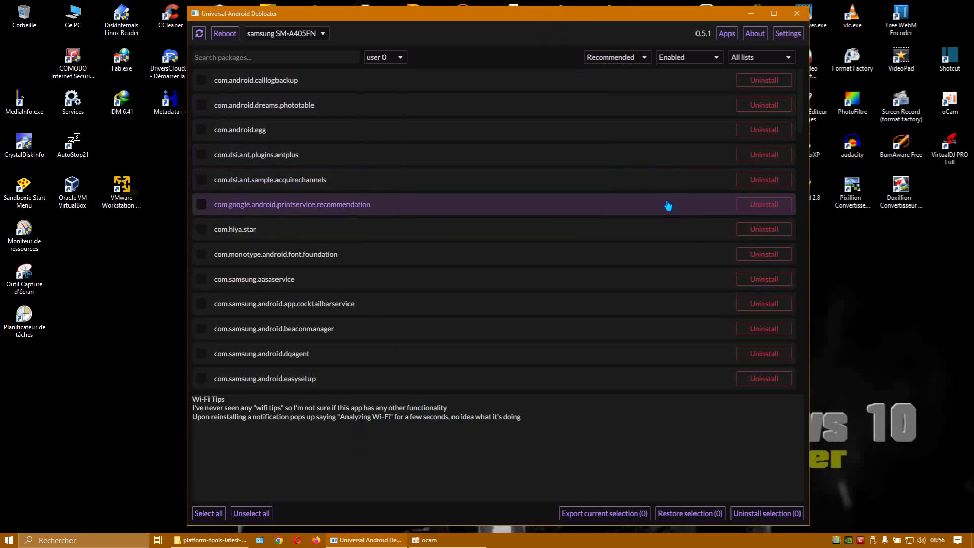
pyautogui.click(688, 57)
pyautogui.click(685, 68)
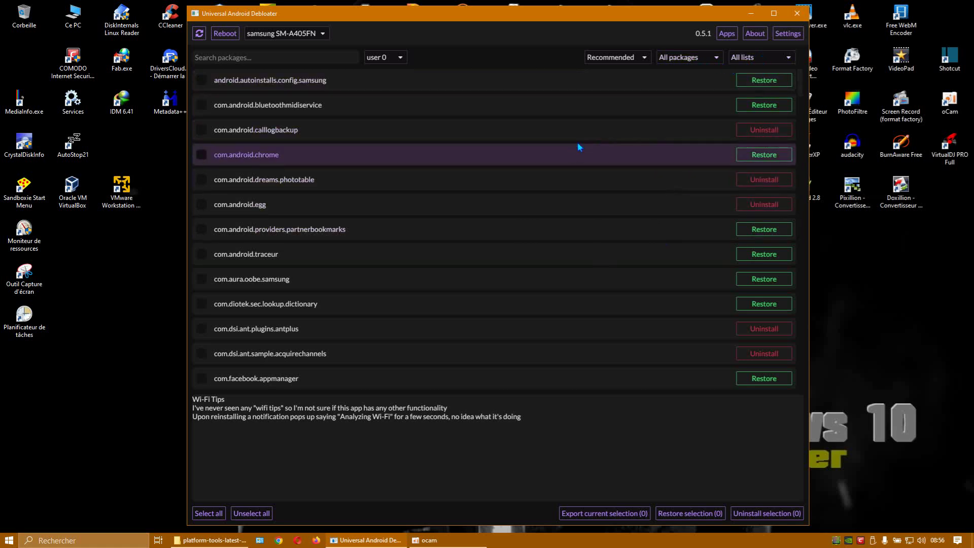
pyautogui.moveTo(659, 18); pyautogui.dragTo(659, 18)
pyautogui.click(678, 58)
pyautogui.click(670, 85)
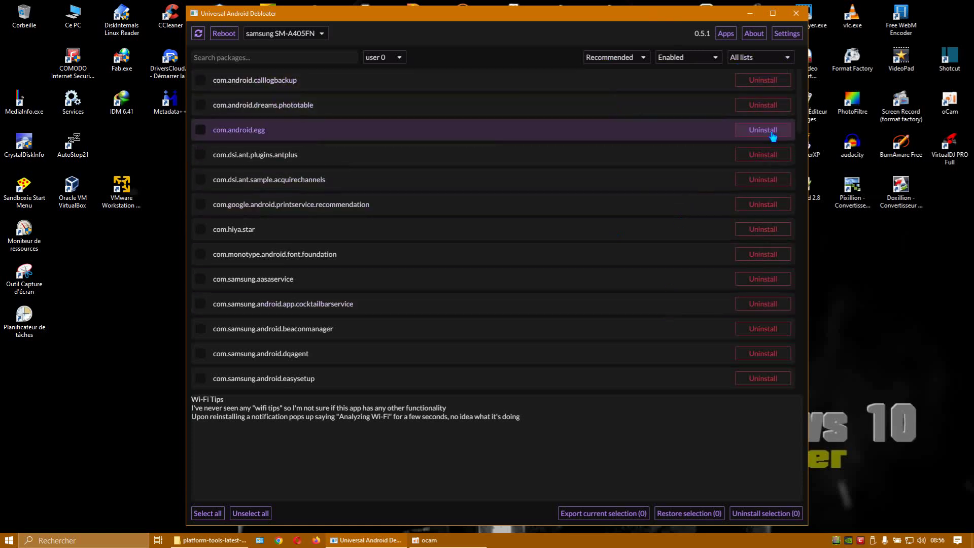
# - Filter the packages to the google list and uninstall com.google.android.printservice.recommendation
pyautogui.scroll(-10, 761, 267)
pyautogui.scroll(-10, 760, 274)
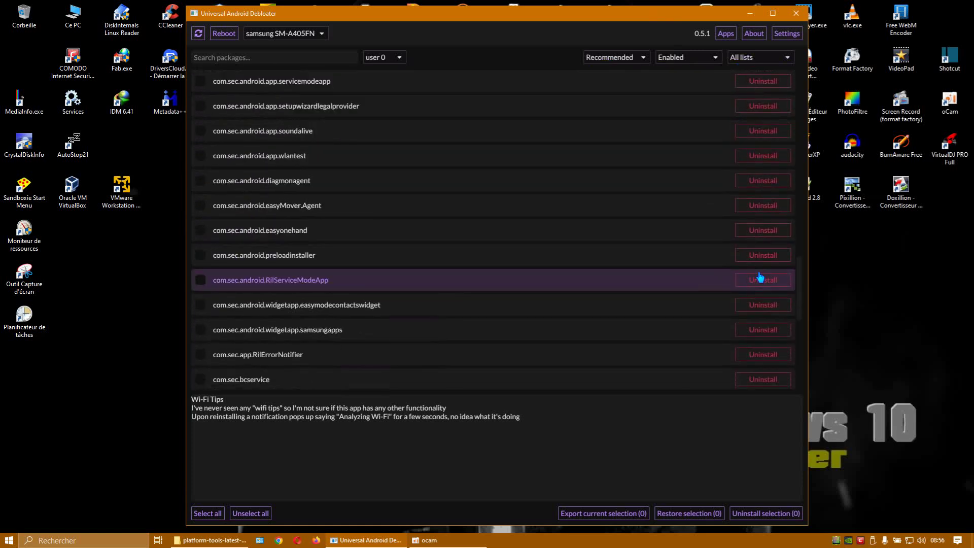
pyautogui.scroll(20, 673, 299)
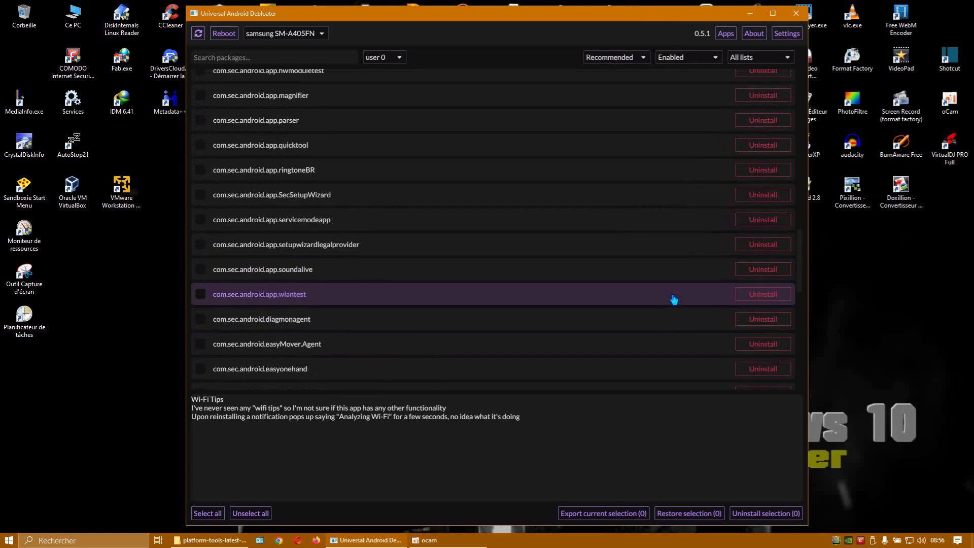
pyautogui.click(759, 57)
pyautogui.click(751, 110)
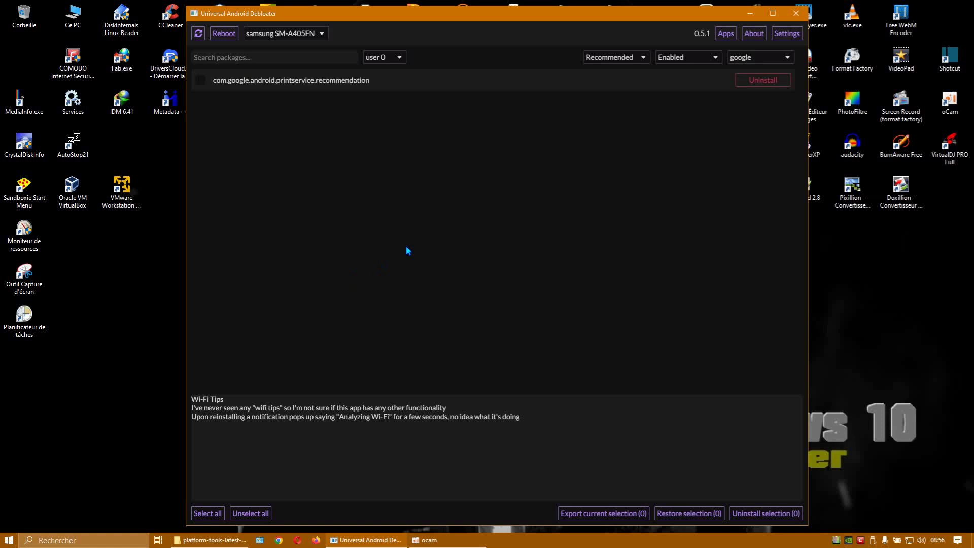
pyautogui.click(248, 87)
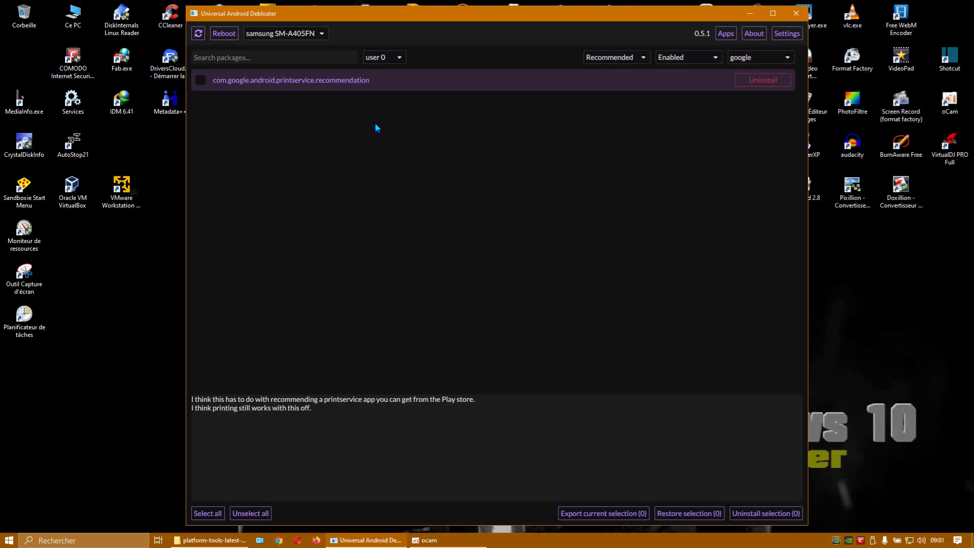
pyautogui.click(205, 84)
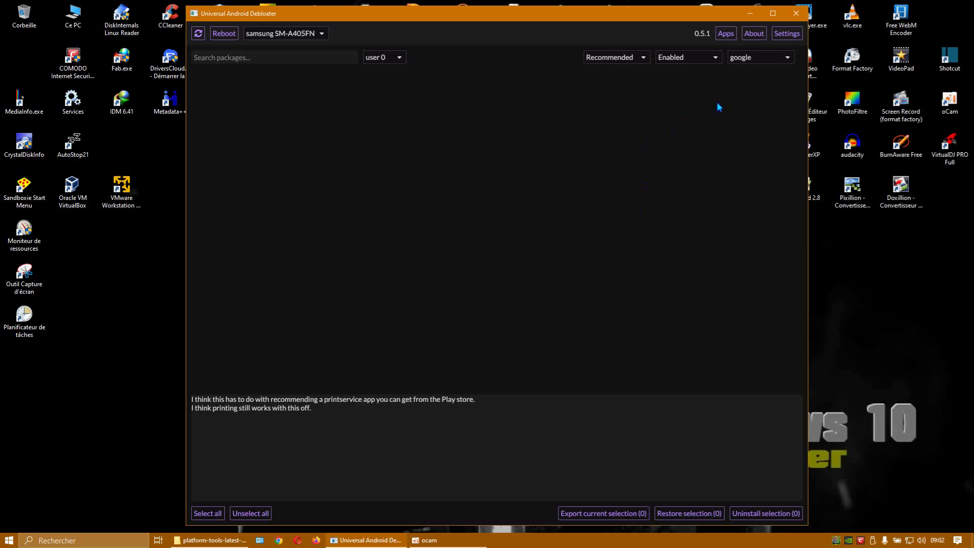
# - Filter to the aosp list and read the descriptions of com.android.calllogbackup and com.android.dreams.phototable
pyautogui.click(765, 60)
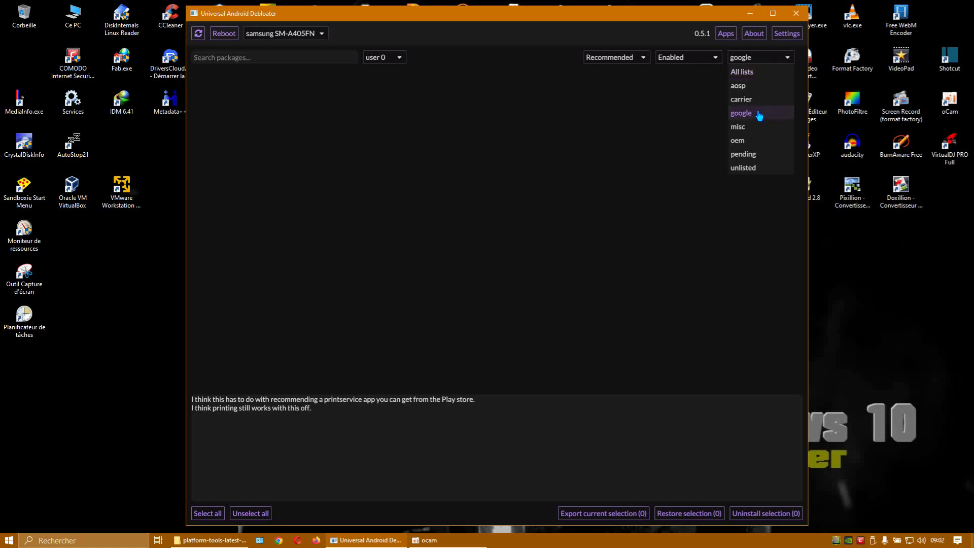
pyautogui.click(759, 86)
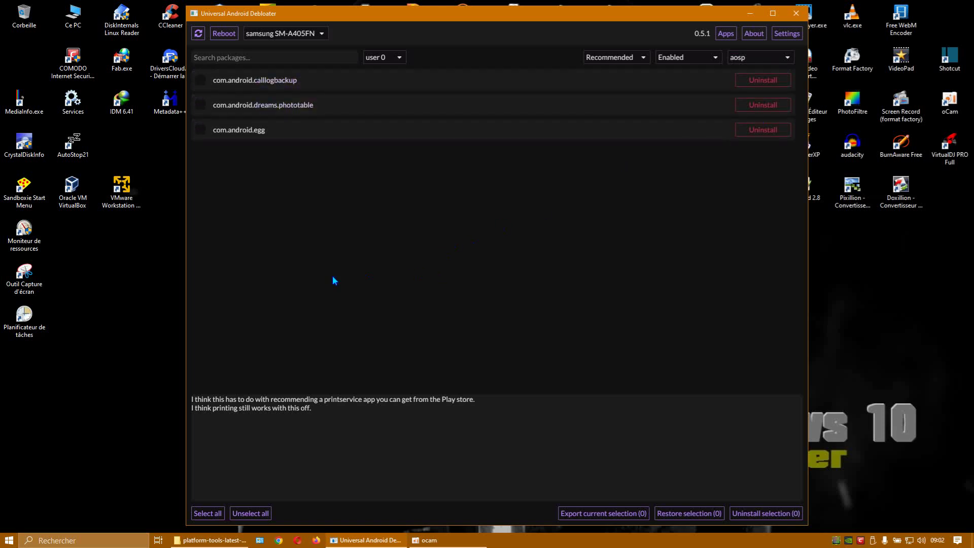
pyautogui.click(283, 86)
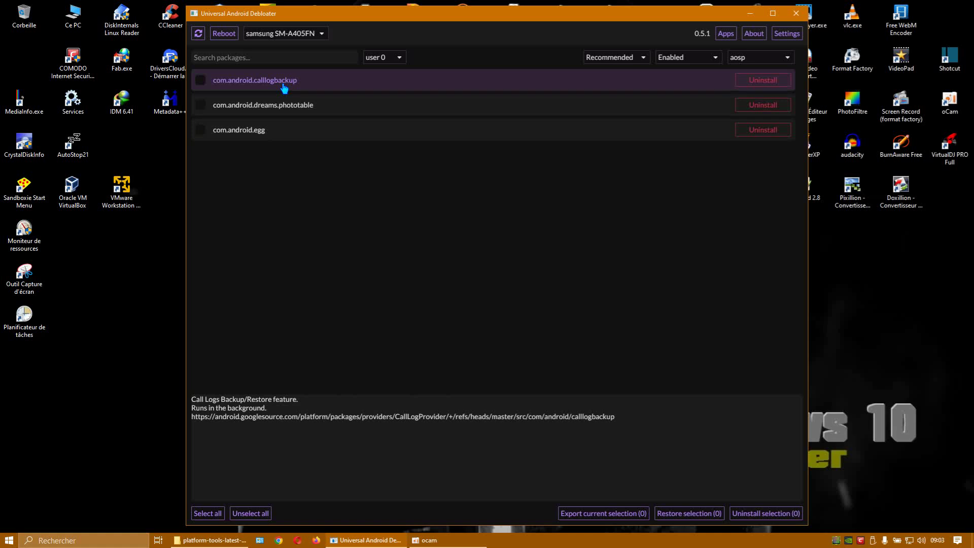
pyautogui.click(310, 107)
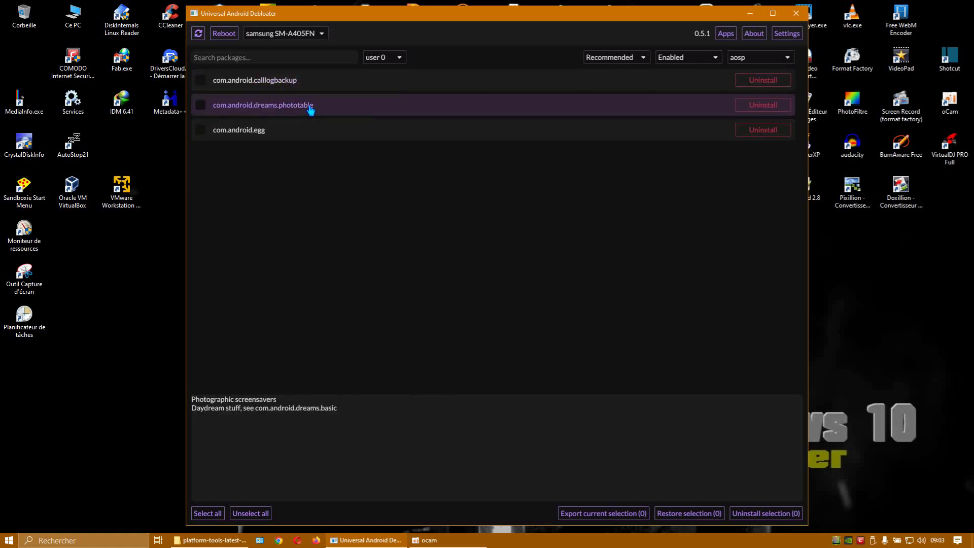
# - Review the packages in the misc and oem lists, and return the filter to All lists to examine them together
pyautogui.click(766, 57)
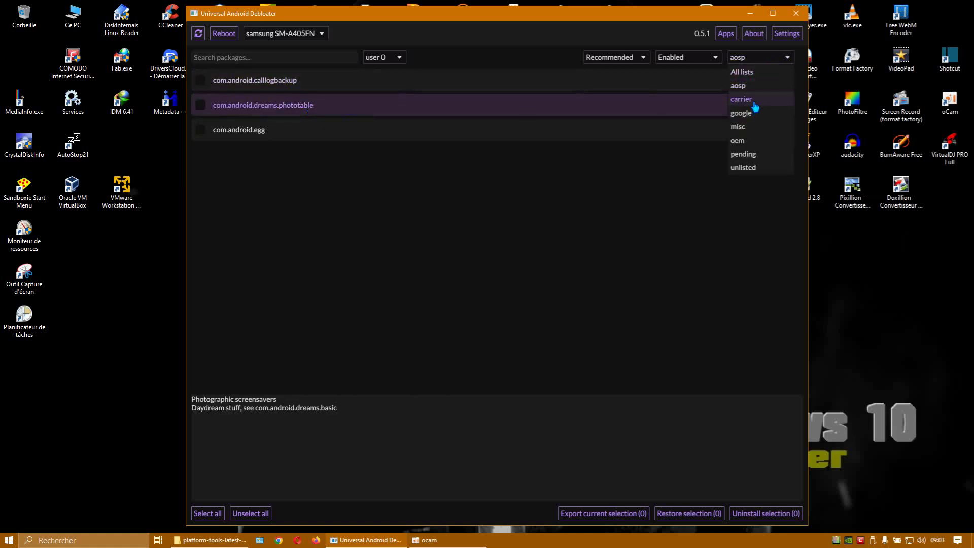
pyautogui.click(755, 108)
pyautogui.click(759, 60)
pyautogui.click(762, 126)
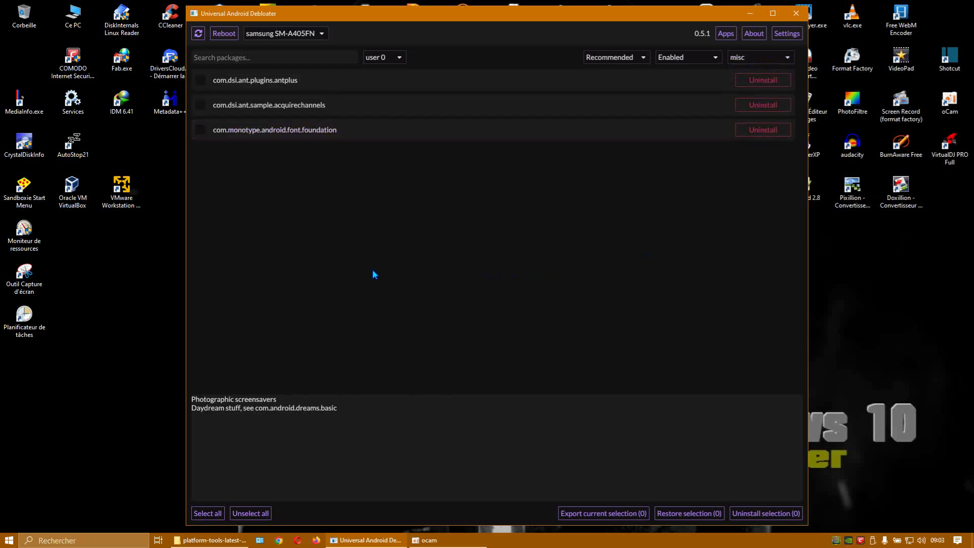
pyautogui.click(761, 58)
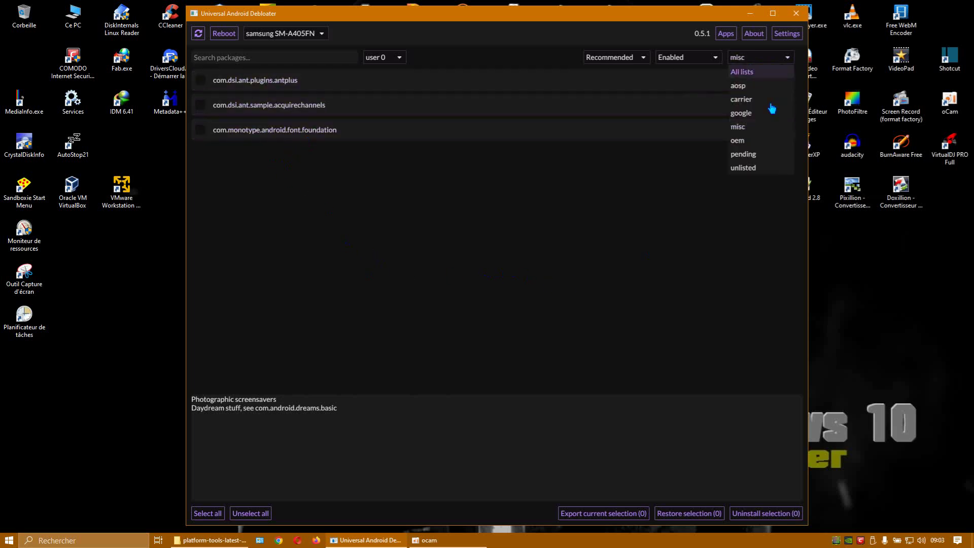
pyautogui.click(766, 142)
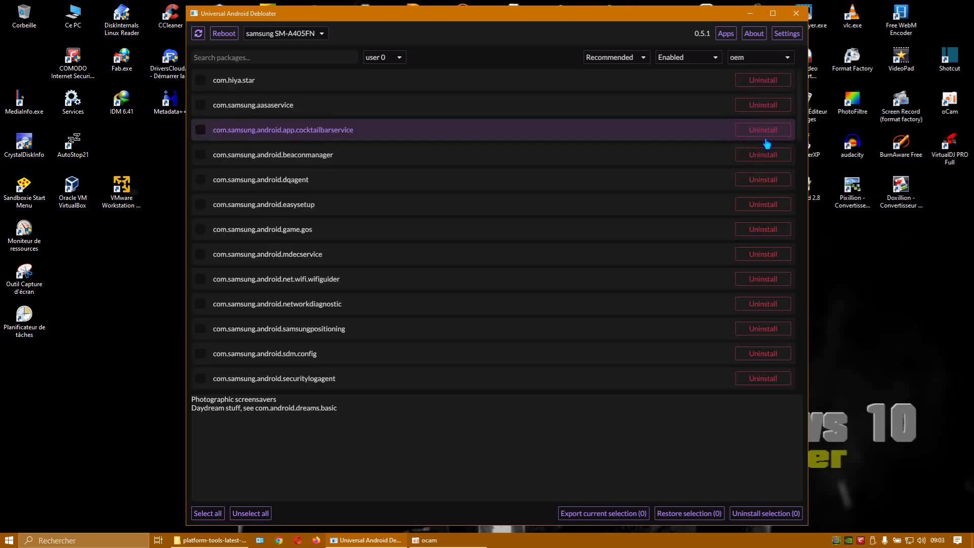
pyautogui.click(761, 57)
pyautogui.click(759, 72)
pyautogui.scroll(-15, 629, 204)
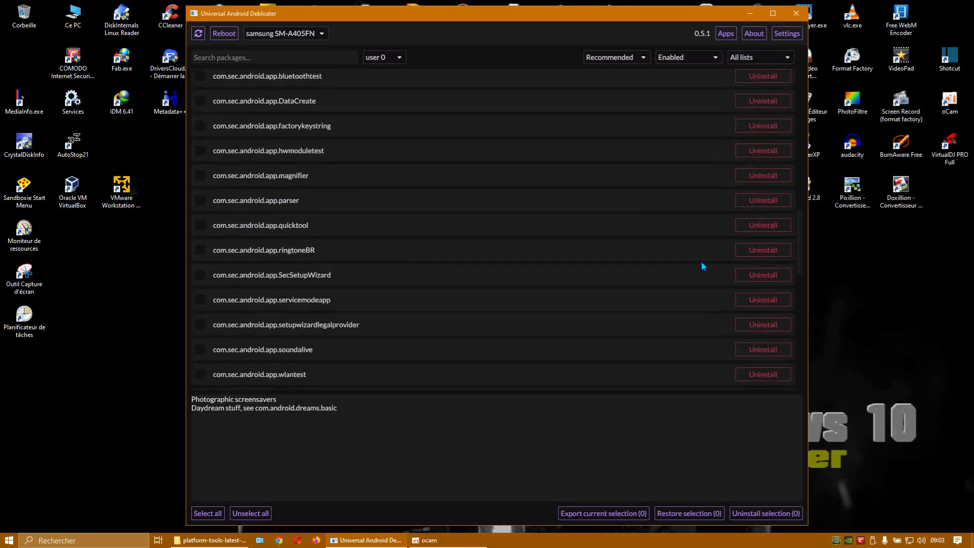
# - Look through the enabled recommended packages across all lists and read the description of com.sec.android.app.bluetoothtest
pyautogui.scroll(15, 703, 268)
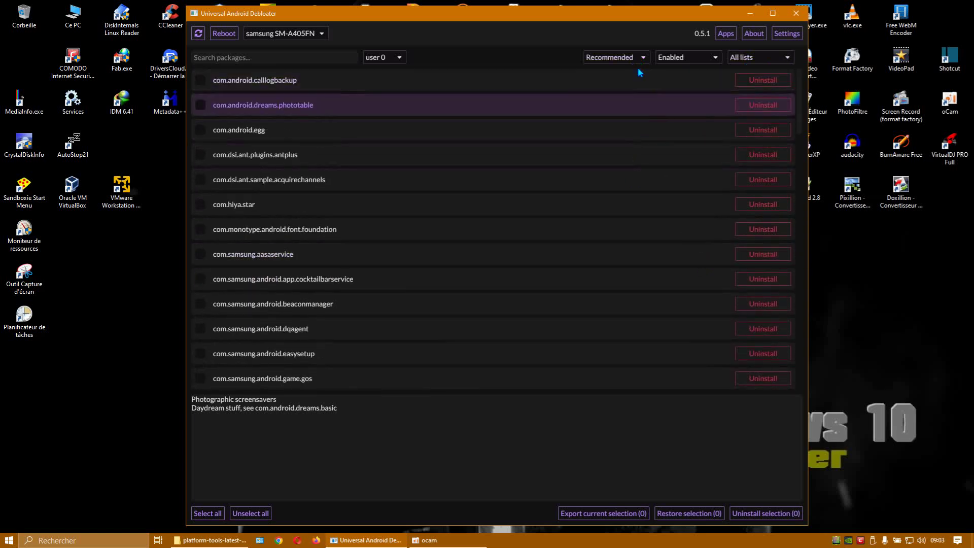
pyautogui.scroll(-3, 664, 251)
pyautogui.scroll(-20, 664, 250)
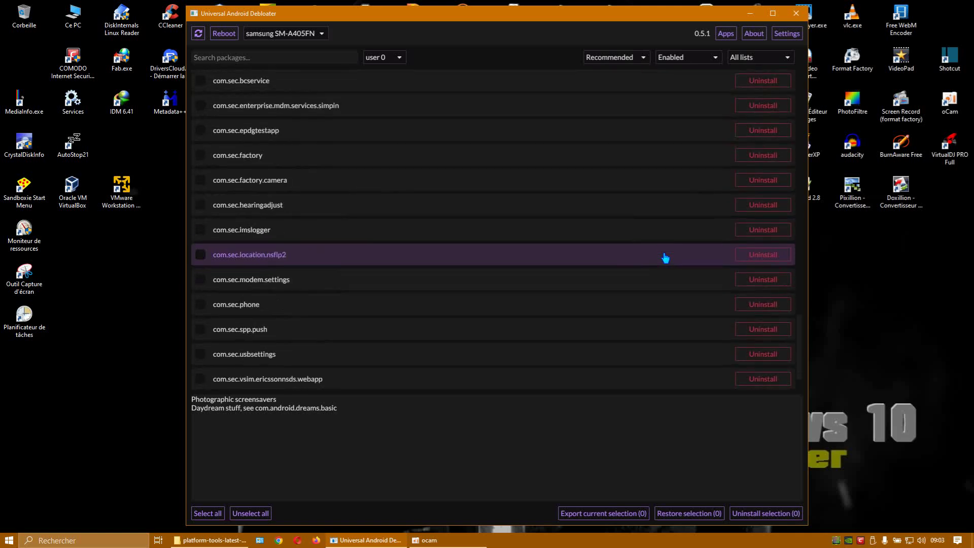
pyautogui.scroll(8, 665, 258)
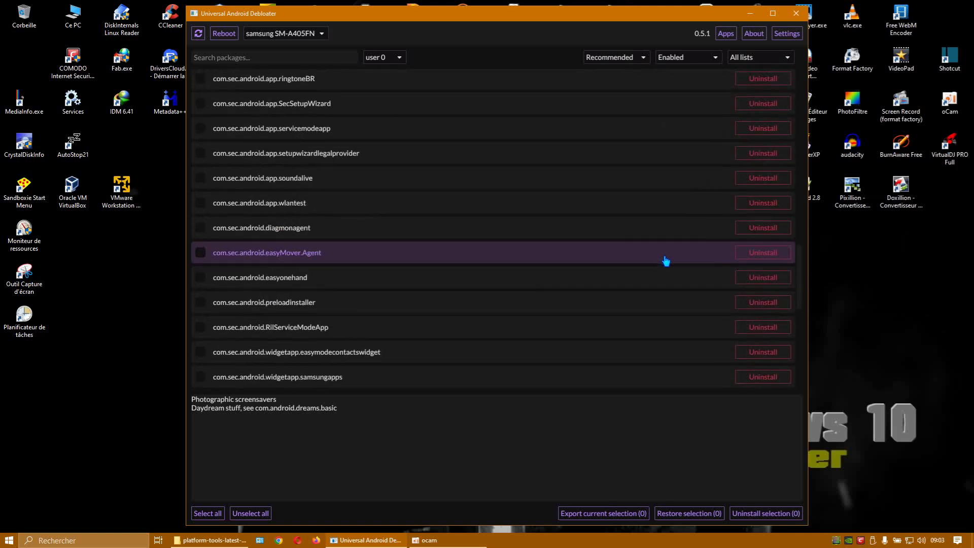
pyautogui.scroll(-3, 665, 261)
pyautogui.scroll(3, 665, 261)
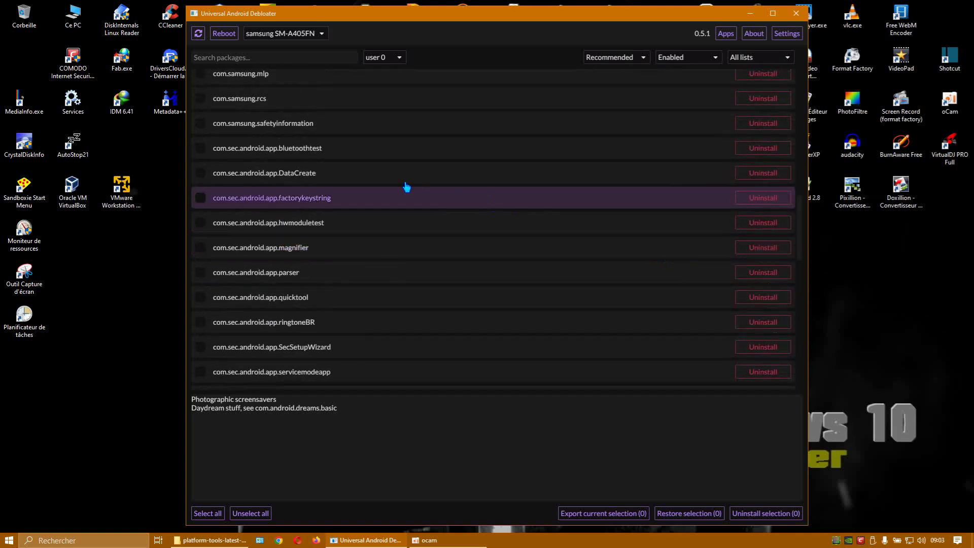
pyautogui.click(305, 149)
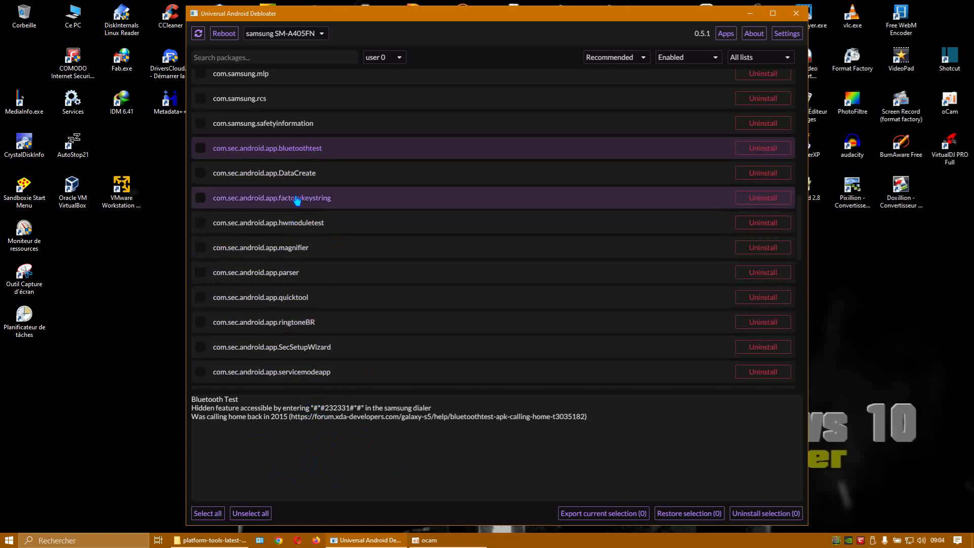
# - Read the descriptions of com.sec.spp.push and com.sec.android.app.wlantest
pyautogui.scroll(-1, 436, 297)
pyautogui.scroll(-12, 436, 297)
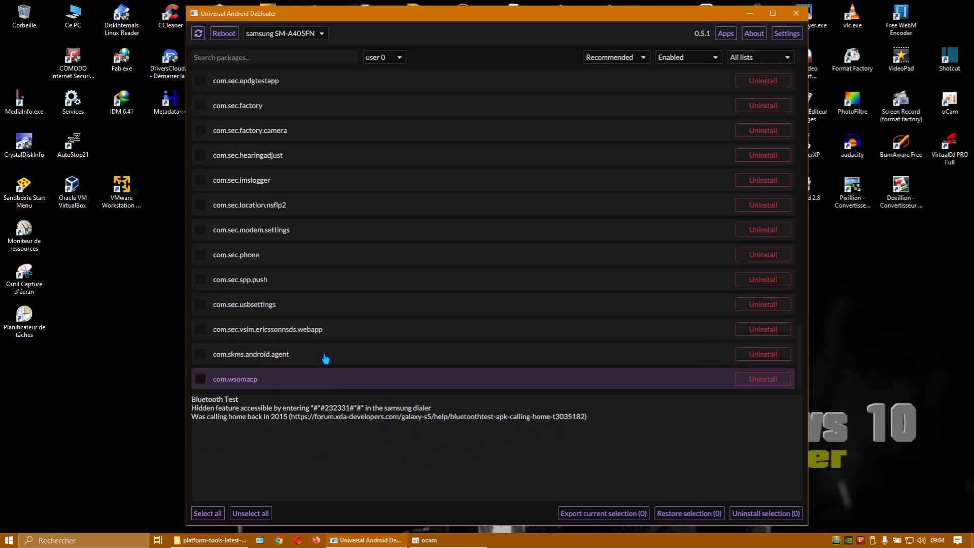
pyautogui.click(266, 288)
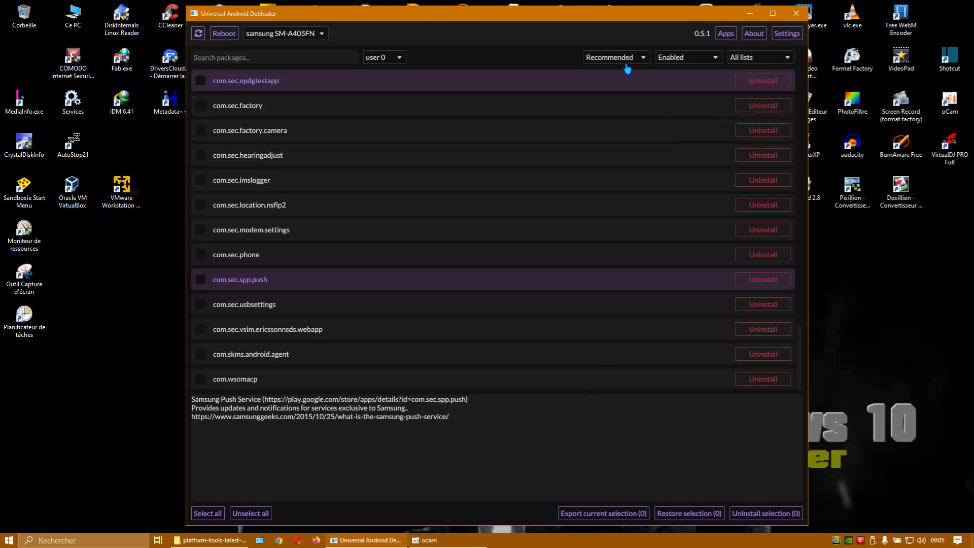
pyautogui.scroll(3, 498, 234)
pyautogui.scroll(5, 498, 234)
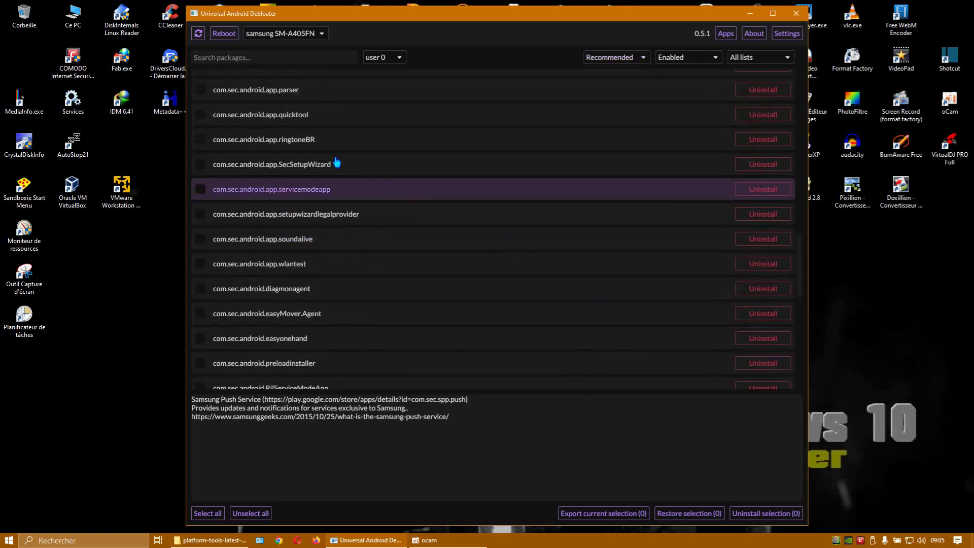
pyautogui.click(342, 265)
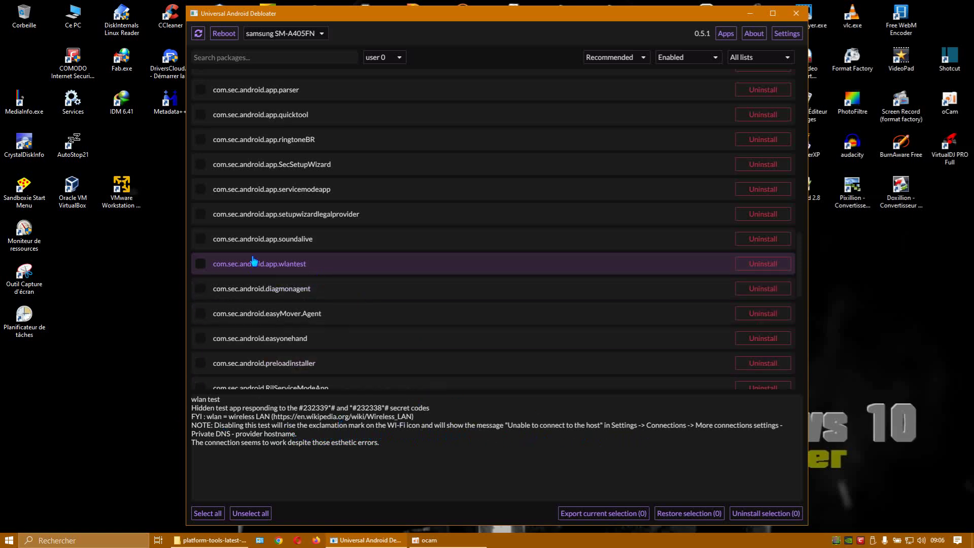
# - Check the descriptions of the soundalive, setupwizardlegalprovider, quicktool and parser packages under com.sec.android.app
pyautogui.click(263, 241)
pyautogui.click(314, 218)
pyautogui.scroll(2, 313, 215)
pyautogui.click(311, 207)
pyautogui.click(310, 187)
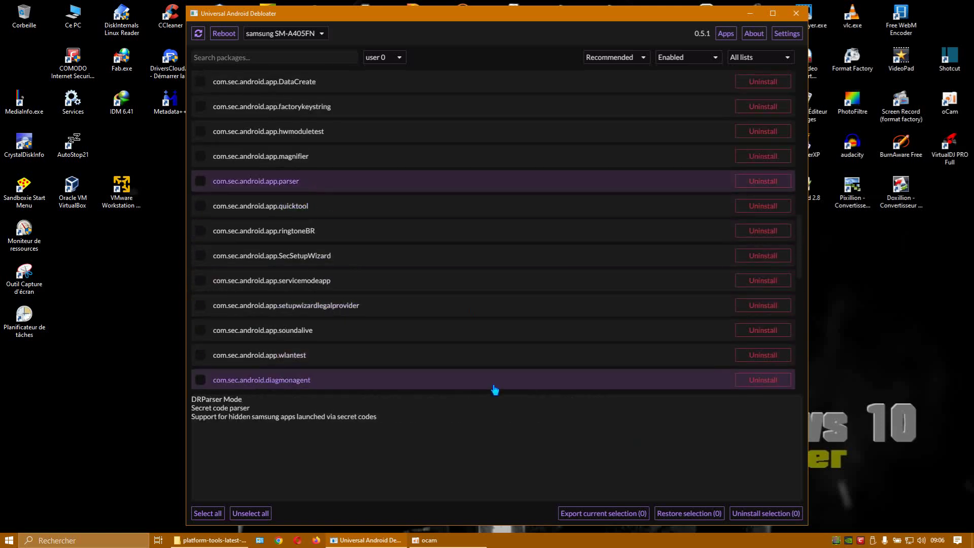
pyautogui.click(429, 539)
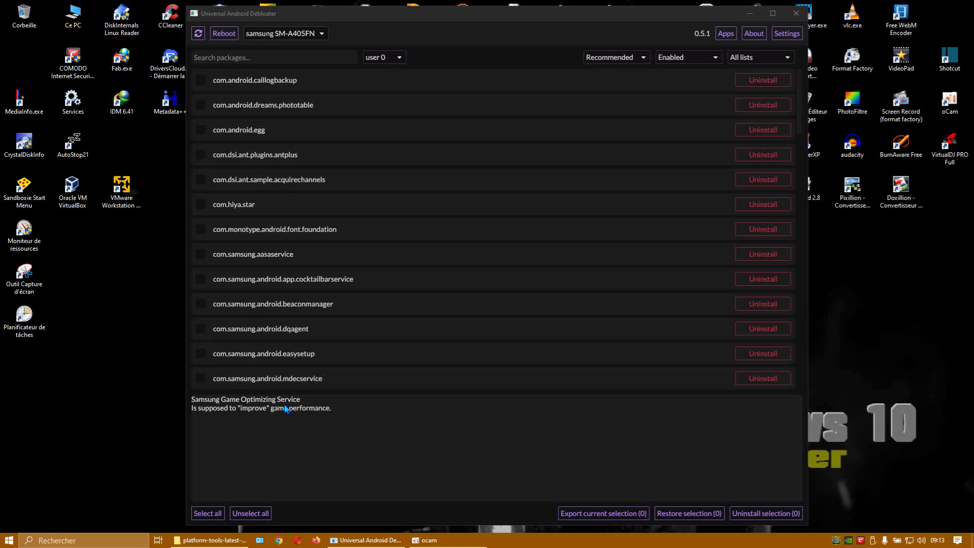
# - Reload the phone's package list and search it for "game"
pyautogui.click(199, 33)
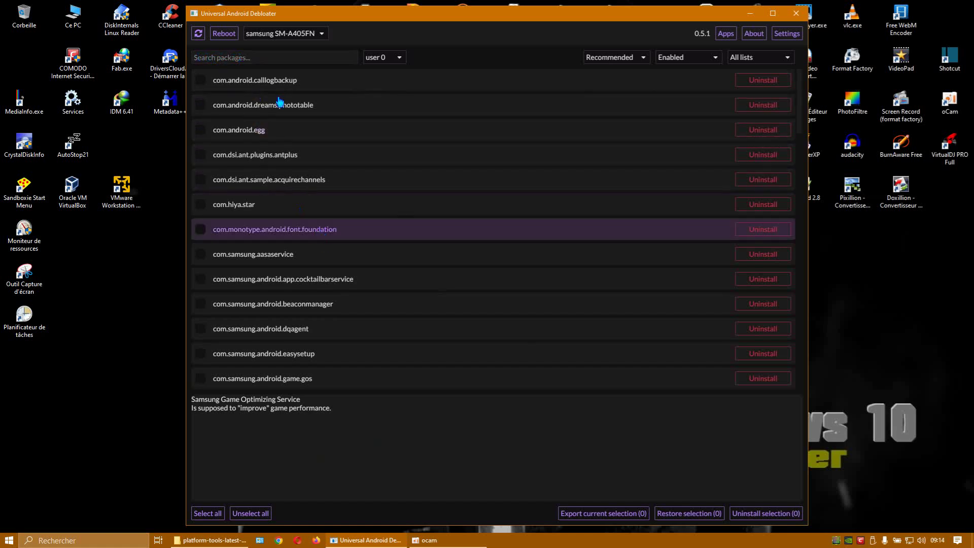
pyautogui.click(205, 57)
pyautogui.write('game')
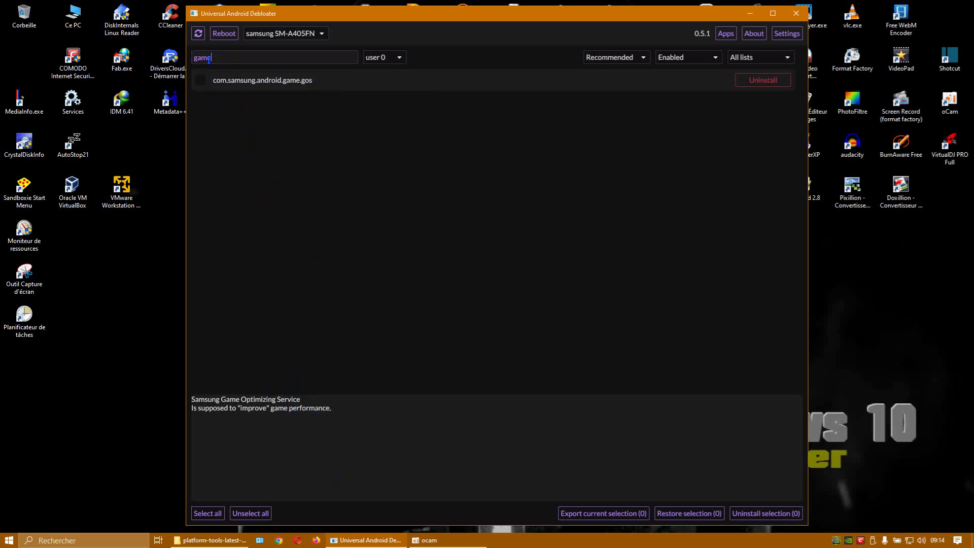
# - Broaden the package search to "ga" and read the descriptions of com.sec.android.widgetapp.samsungapps, com.sec.hearingadjust and com.samsung.android.game.gos
pyautogui.press('BackSpace')
pyautogui.press('BackSpace')
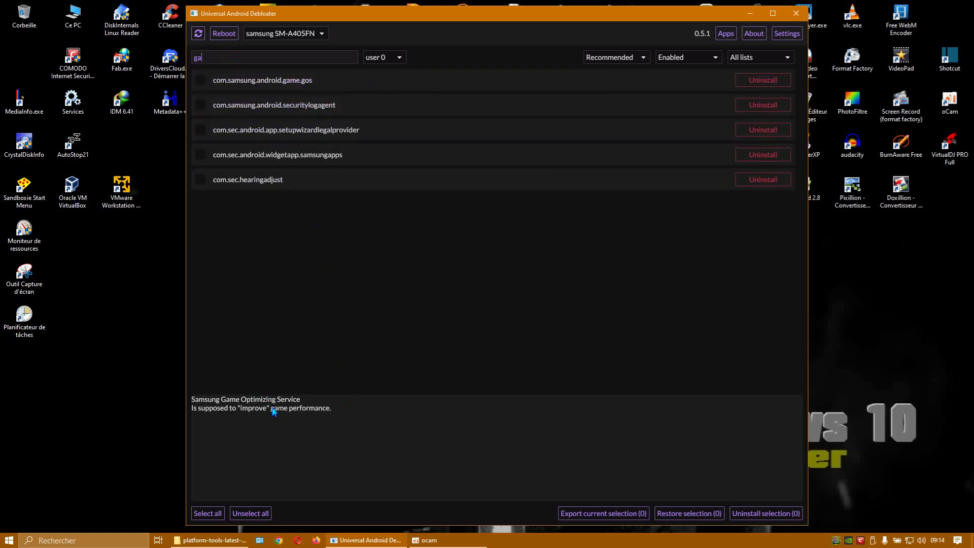
pyautogui.click(200, 80)
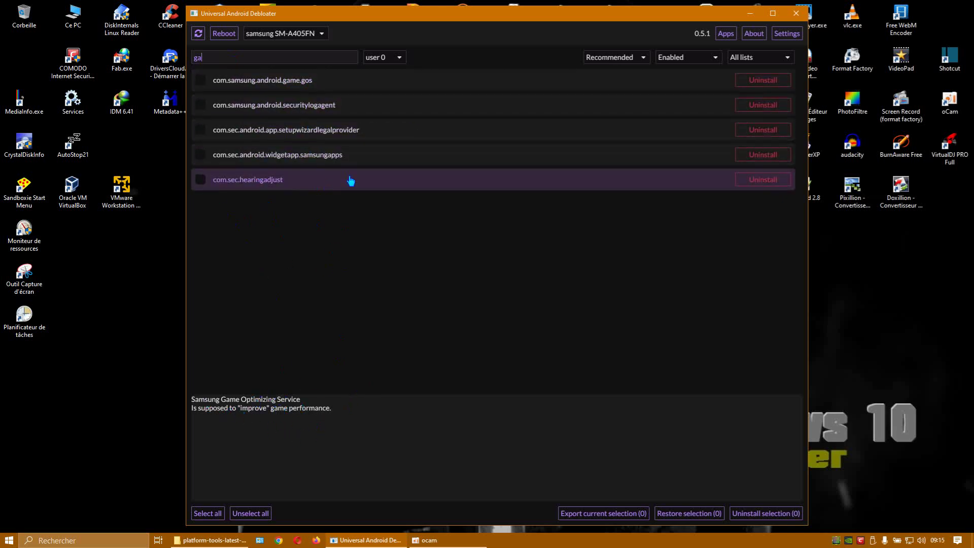
pyautogui.click(316, 161)
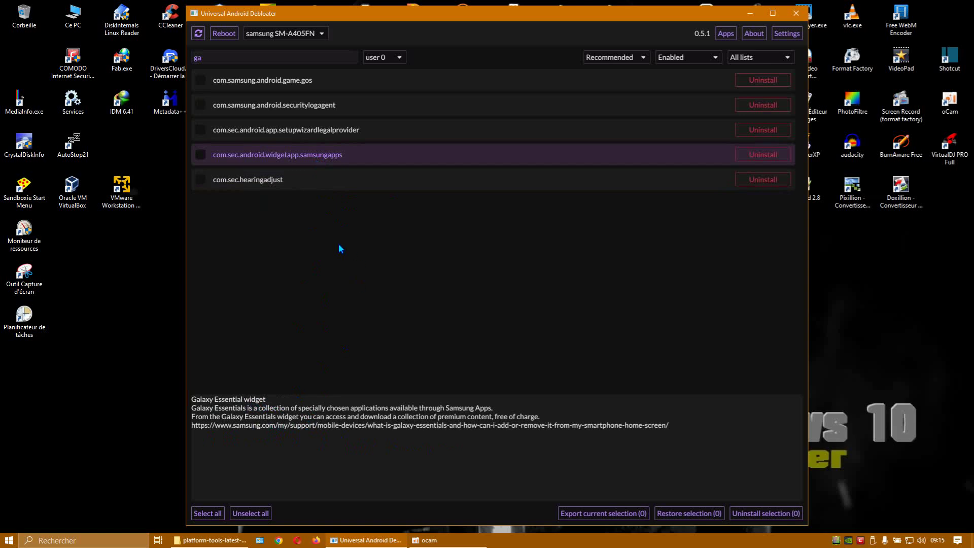
pyautogui.click(256, 185)
pyautogui.click(303, 88)
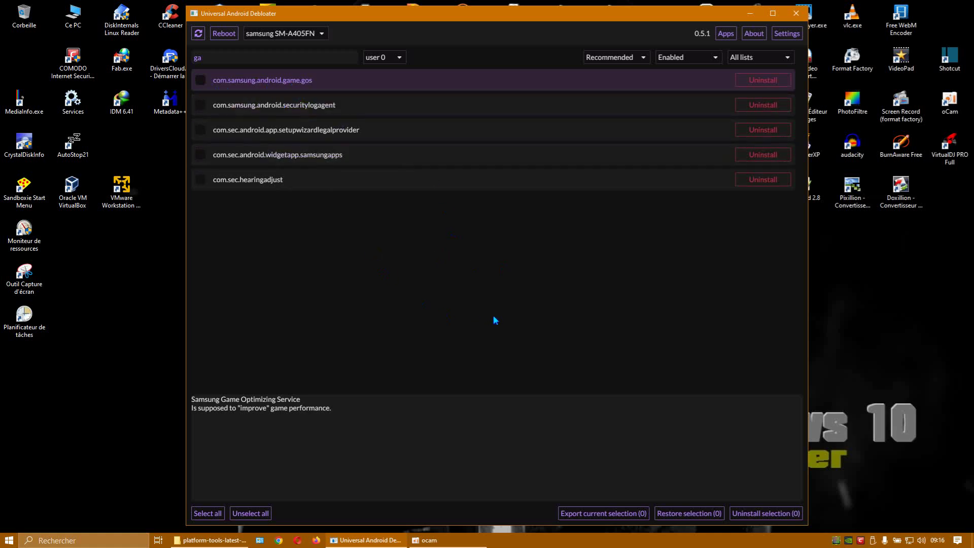
pyautogui.click(428, 540)
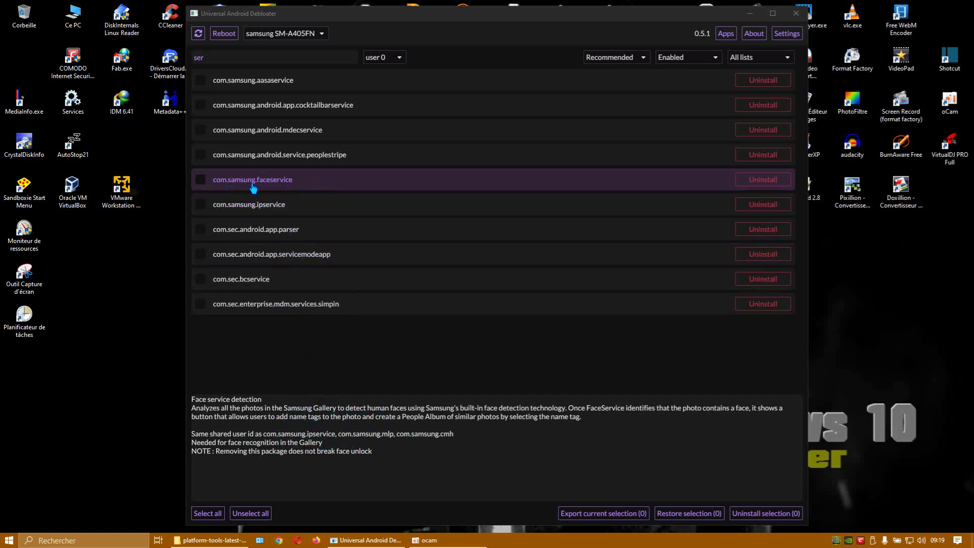
pyautogui.moveTo(436, 542)
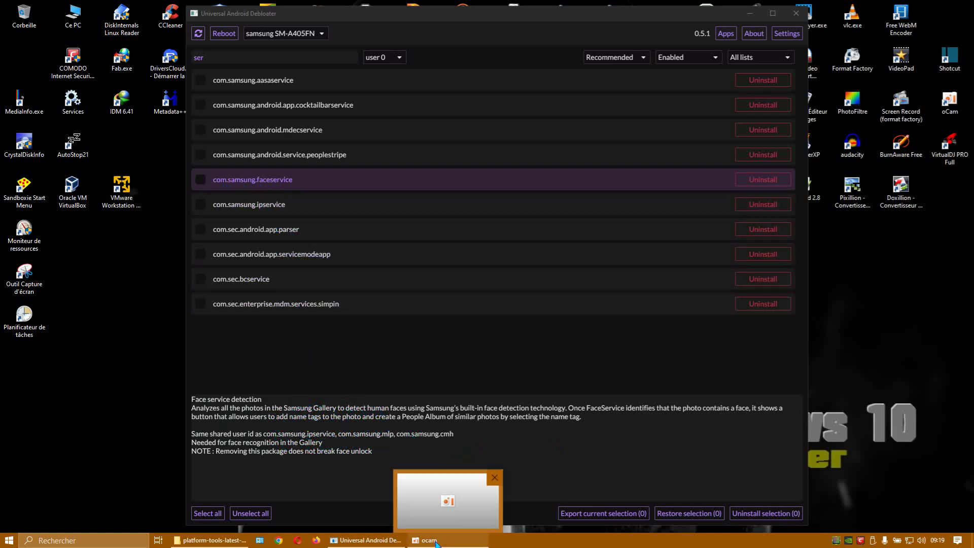